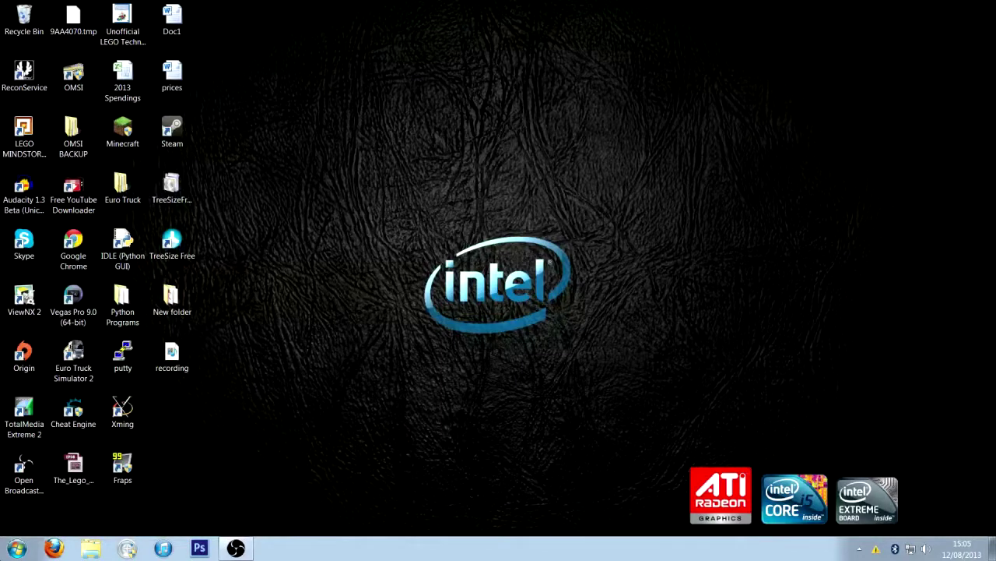
# - Open the BT Home Hub 3.0 Media Gateway's management page from the computer's network devices
pyautogui.press('super')
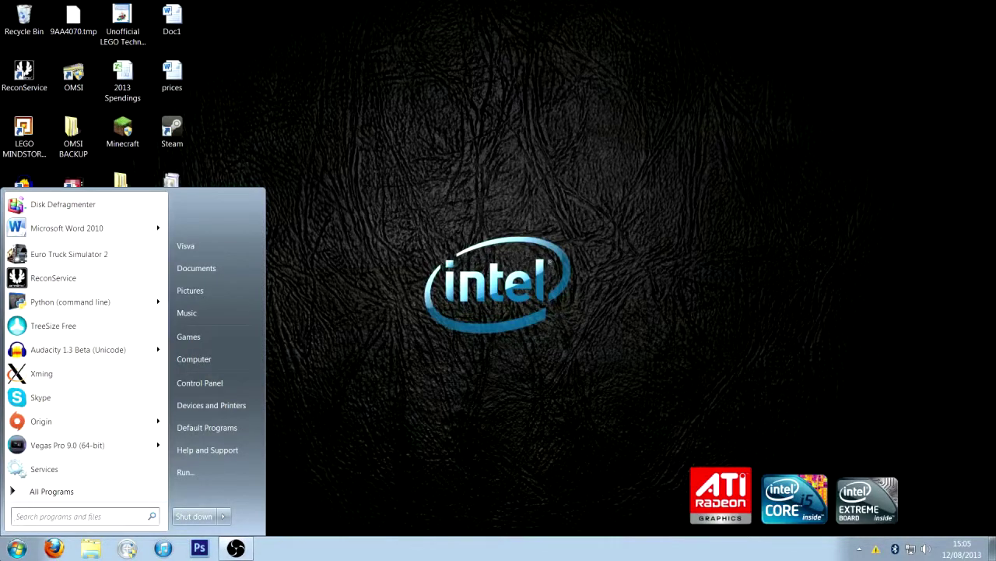
pyautogui.click(233, 364)
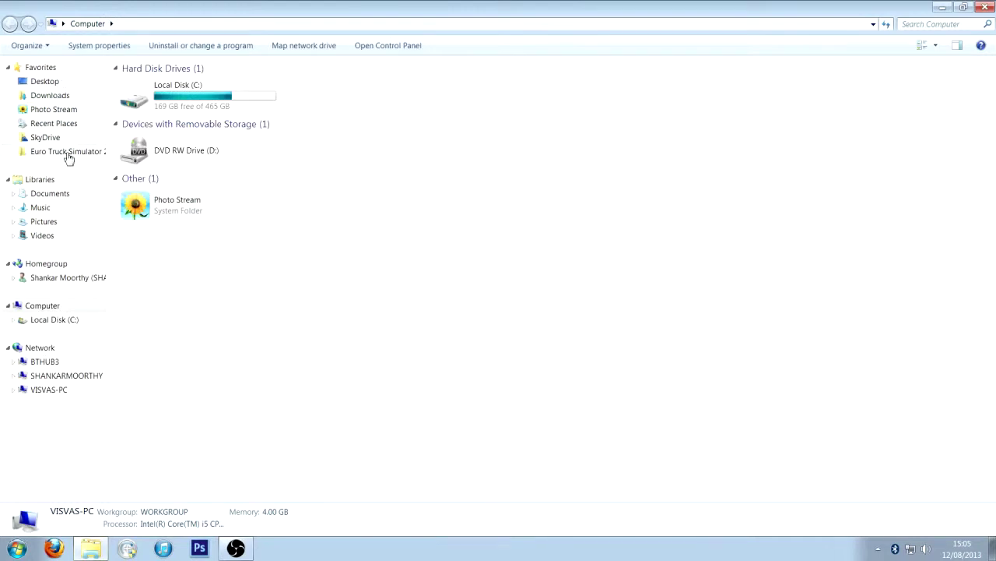
pyautogui.click(56, 352)
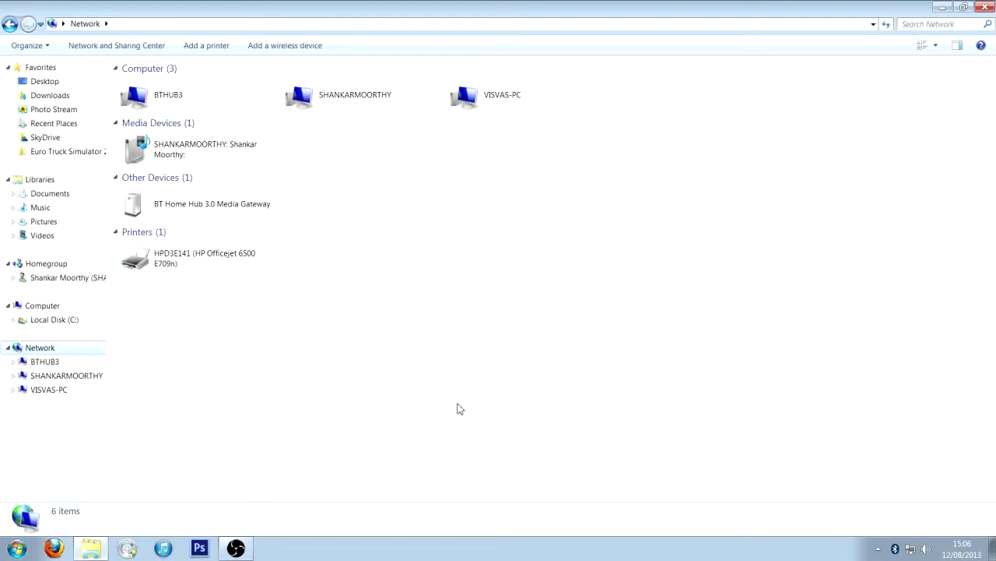
pyautogui.doubleClick(229, 219)
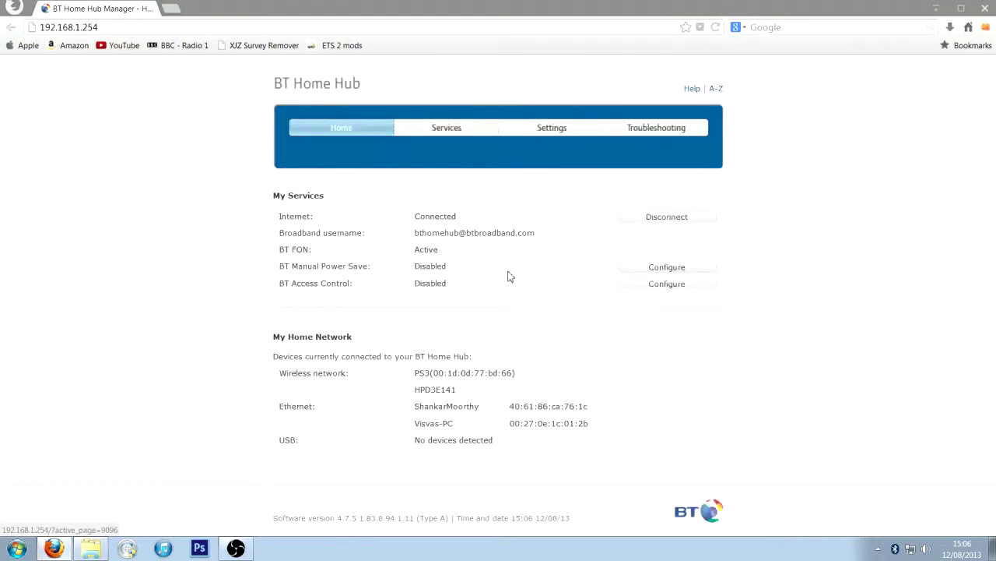
# - Open the hub's settings and log in by entering the admin password
pyautogui.click(554, 131)
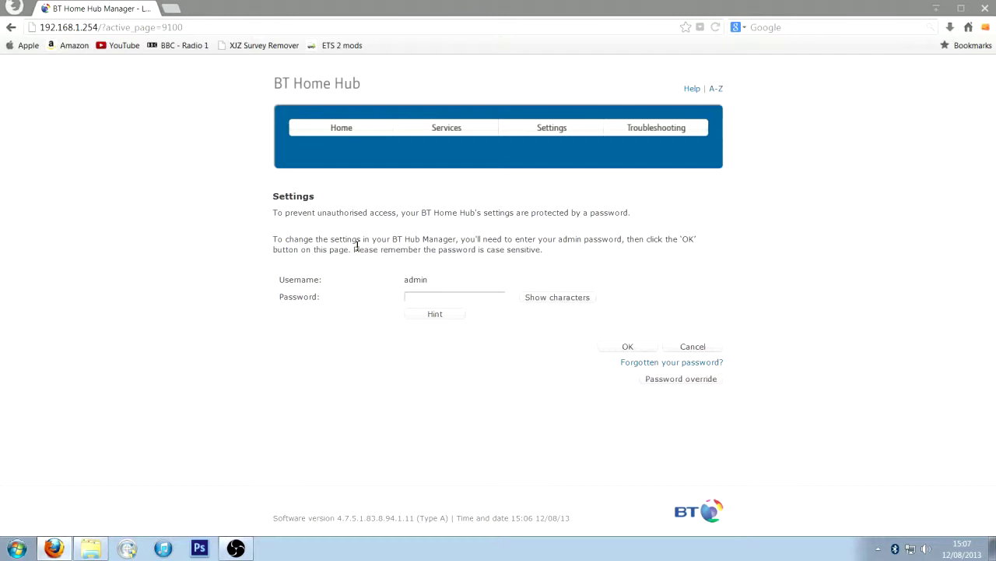
pyautogui.write('************')
pyautogui.press('Return')
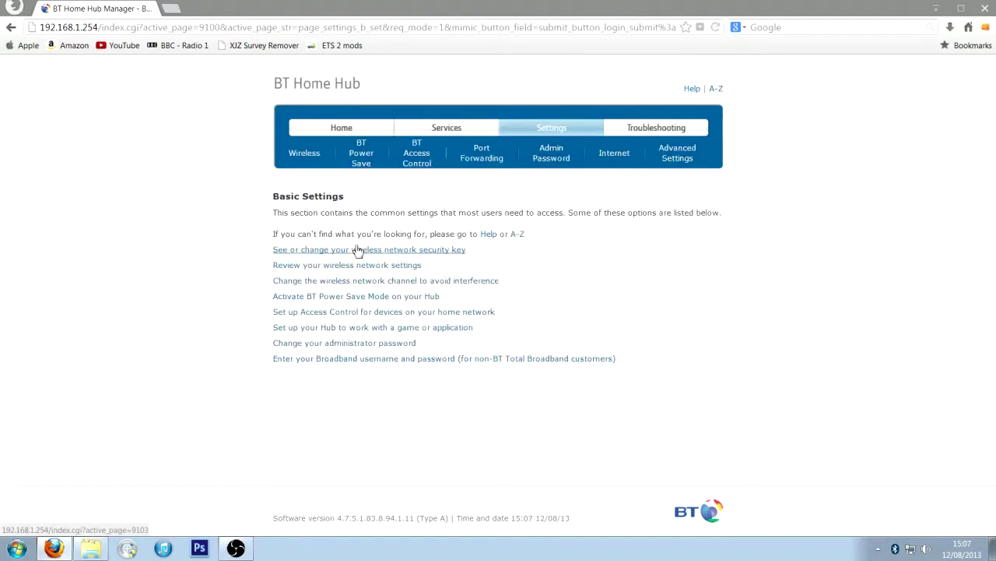
# - Continue to the hub's Advanced Settings and show the home network devices
pyautogui.click(678, 156)
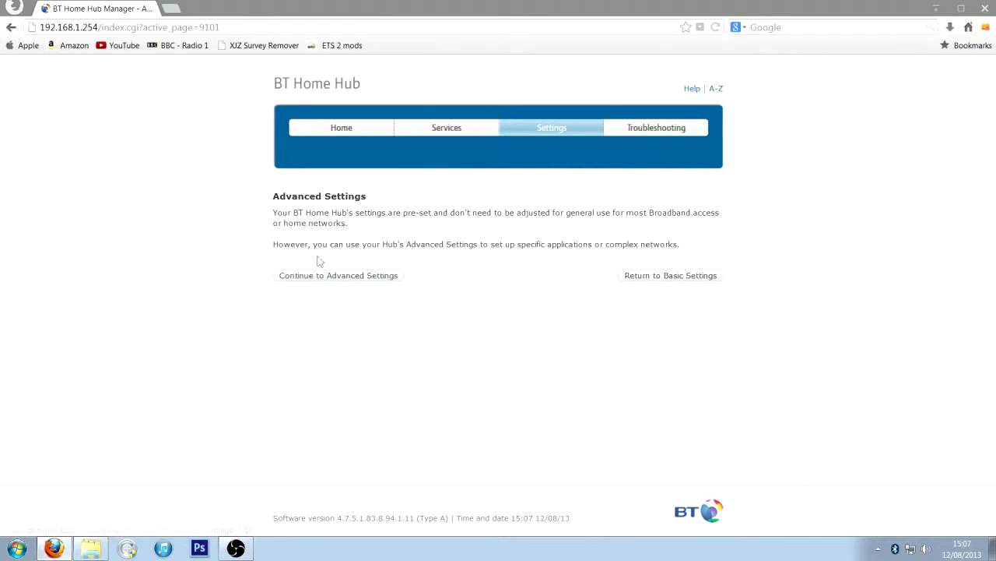
pyautogui.click(377, 277)
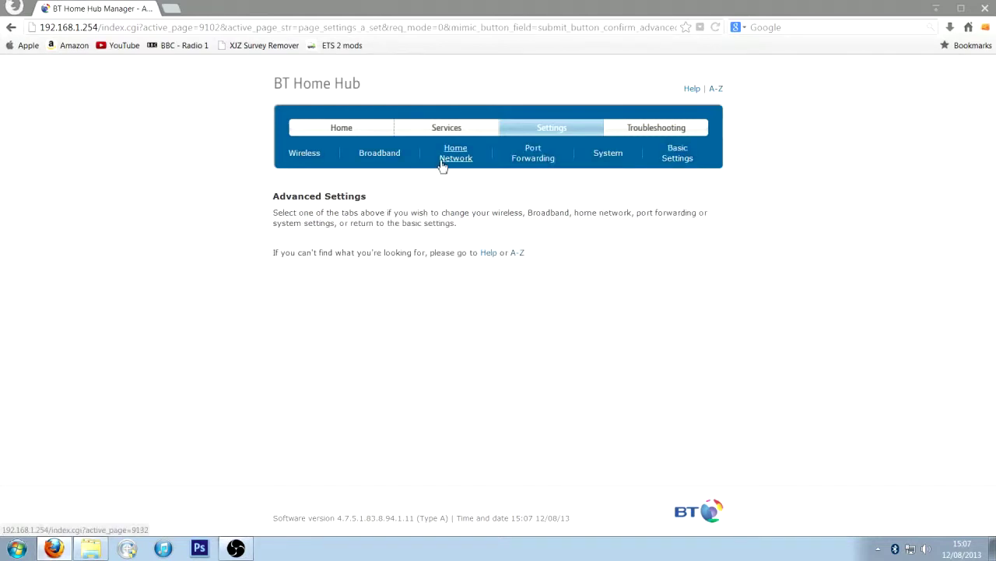
pyautogui.click(442, 166)
pyautogui.scroll(-1, 769, 353)
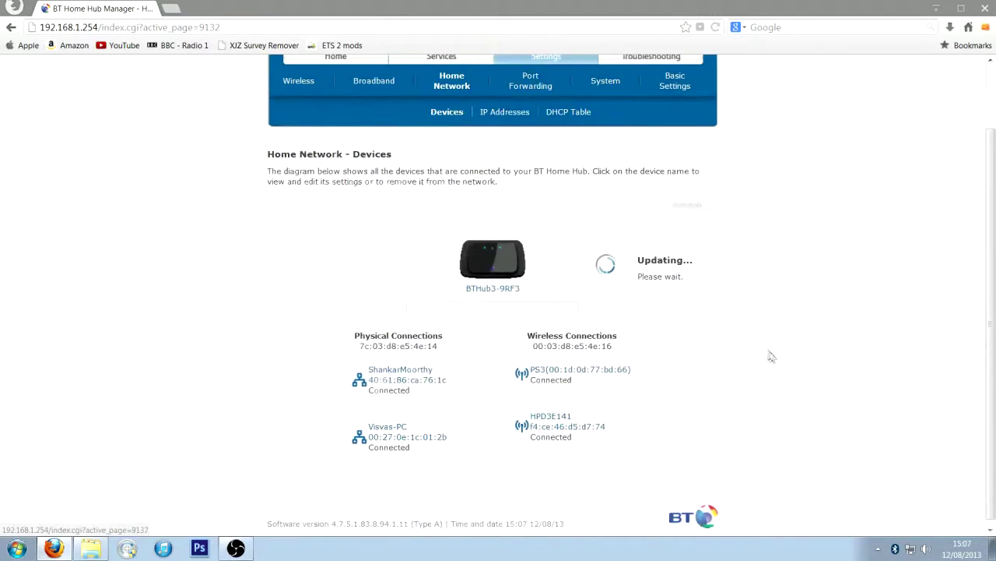
# - Open the details of the wirelessly connected PS3 and examine its home network name
pyautogui.click(555, 370)
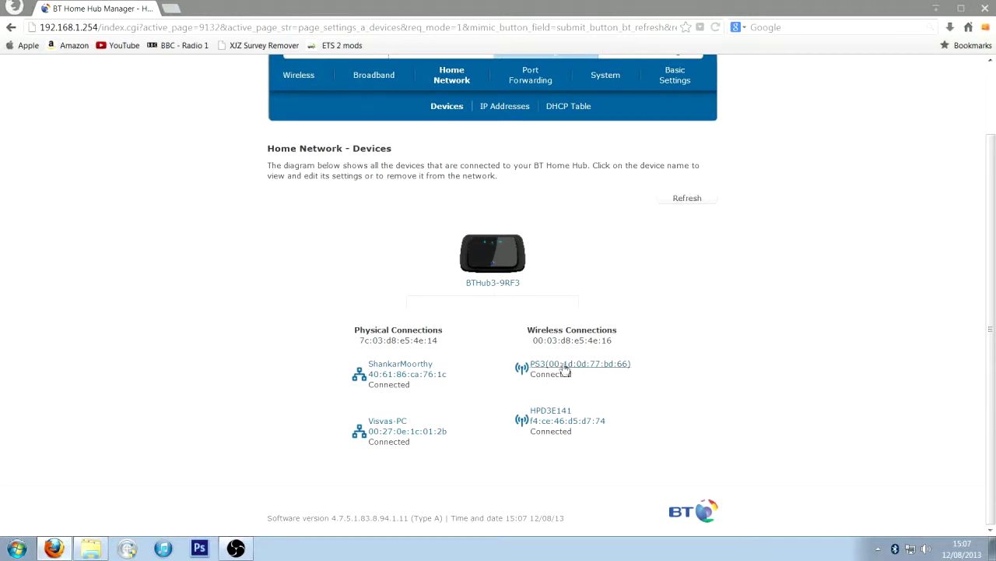
pyautogui.click(557, 364)
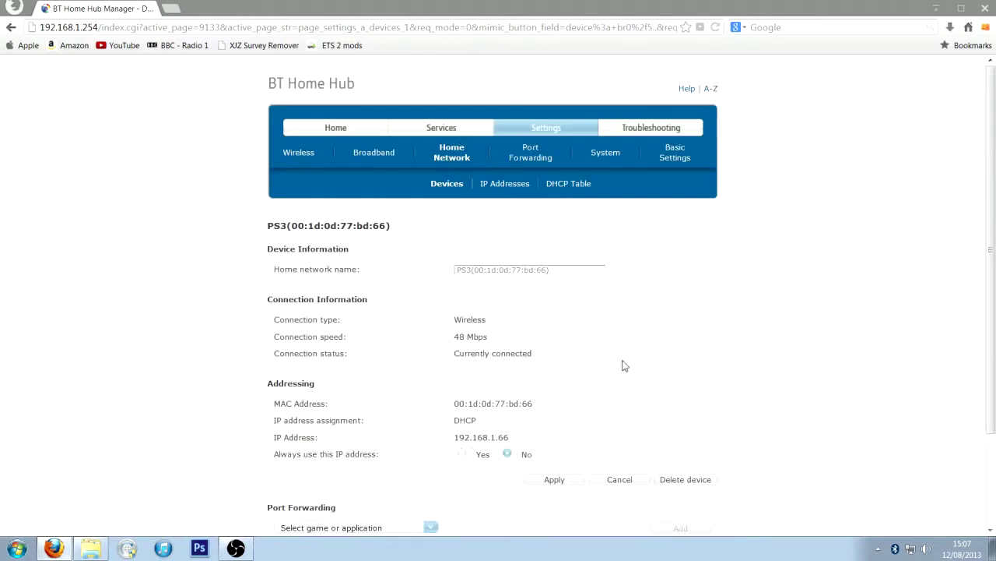
pyautogui.moveTo(456, 270); pyautogui.dragTo(467, 271)
pyautogui.click(518, 296)
# - Open the port forwarding configuration and look through the predefined games and applications for the Xbox entries
pyautogui.click(527, 152)
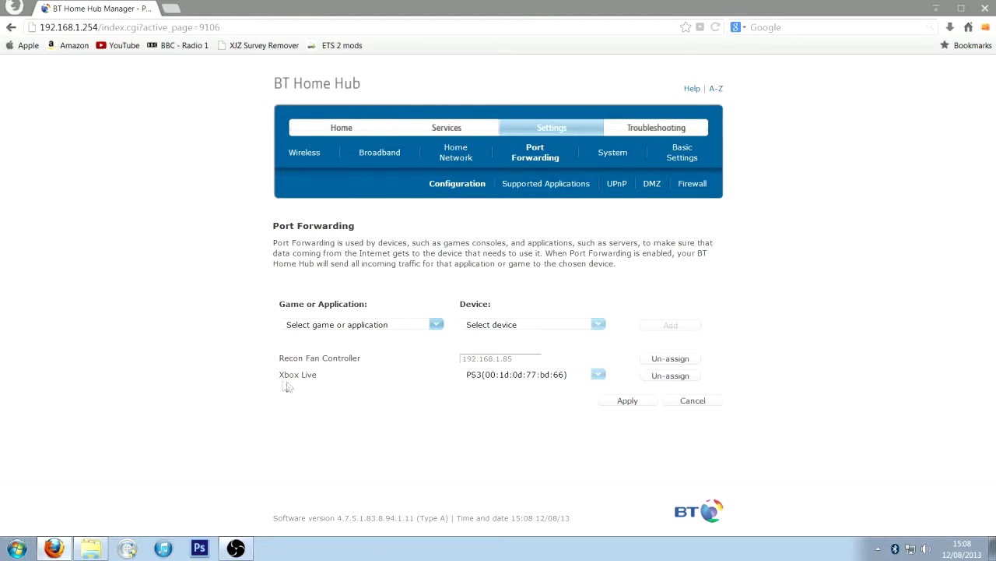
pyautogui.moveTo(280, 376); pyautogui.dragTo(318, 377)
pyautogui.click(418, 325)
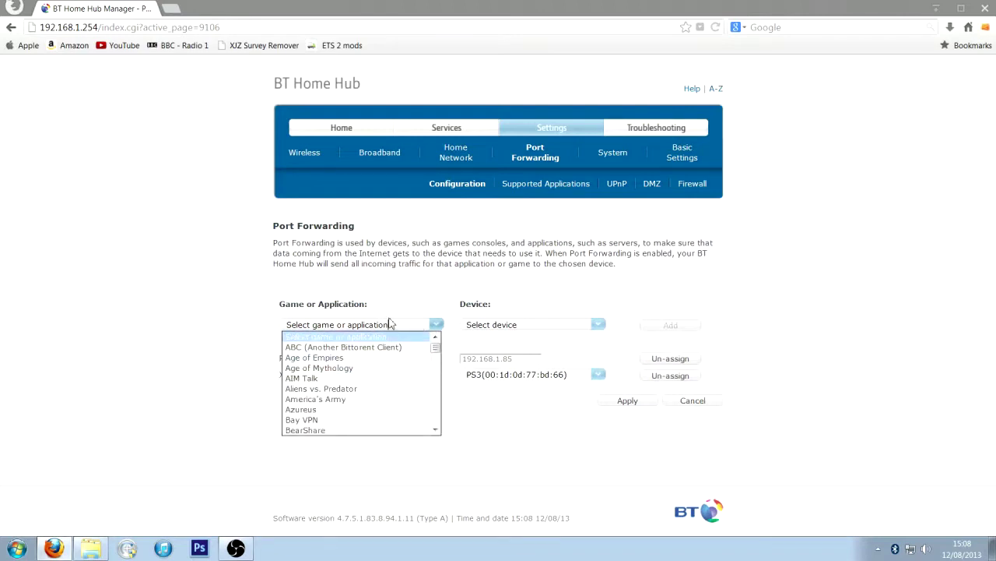
pyautogui.press('x')
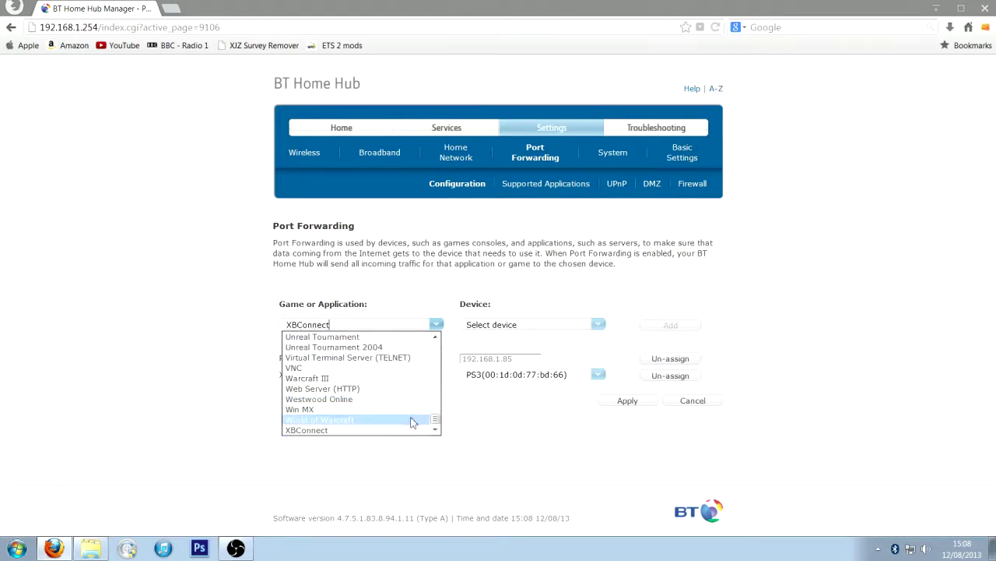
pyautogui.scroll(3, 403, 419)
pyautogui.scroll(-3, 404, 422)
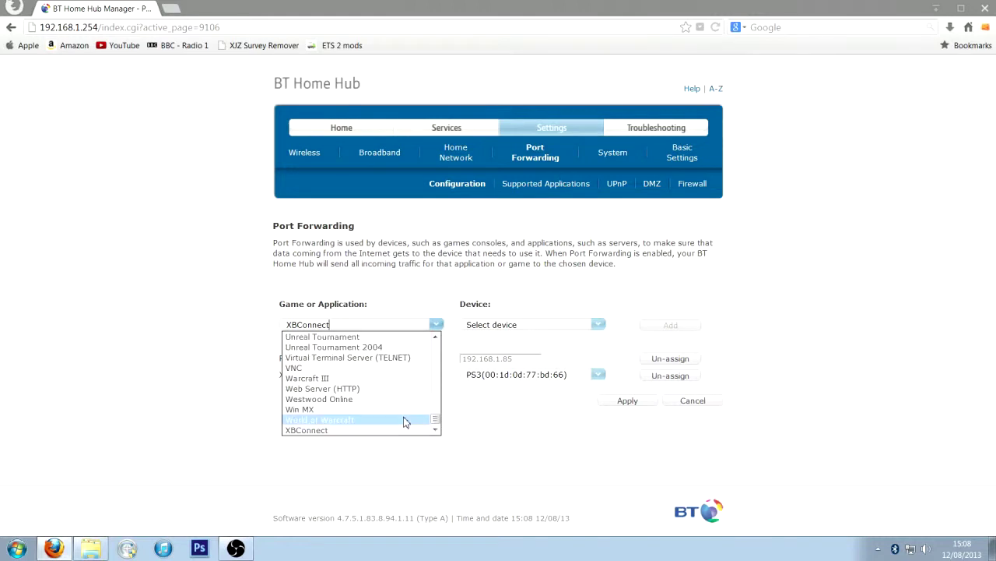
pyautogui.click(394, 490)
pyautogui.click(440, 326)
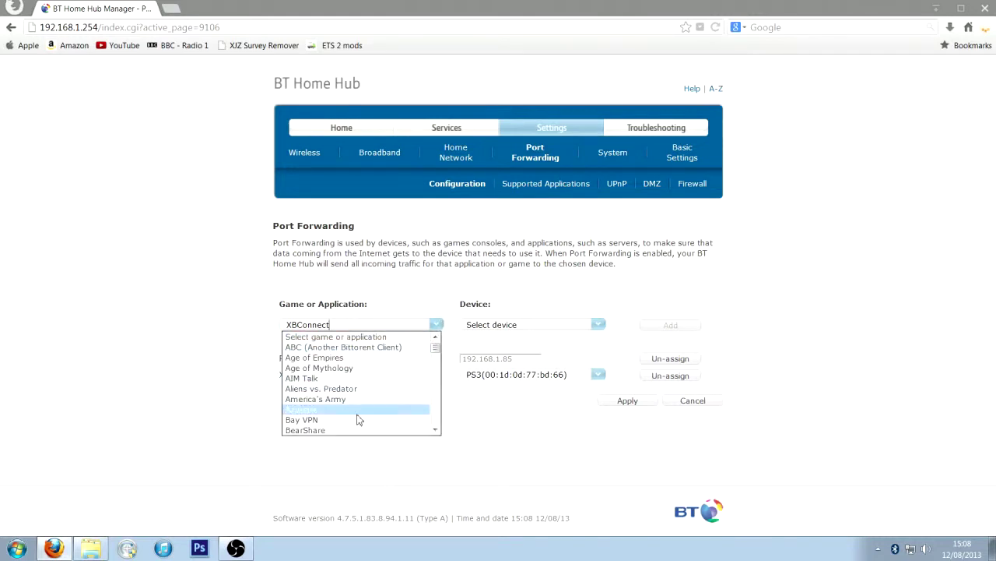
pyautogui.scroll(-5, 369, 397)
pyautogui.scroll(-15, 370, 395)
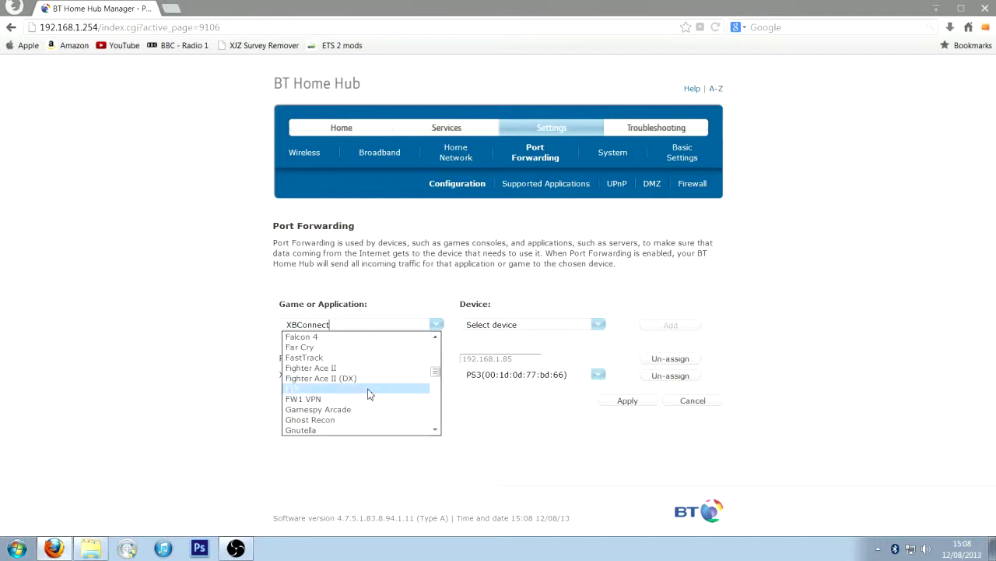
pyautogui.scroll(-10, 369, 394)
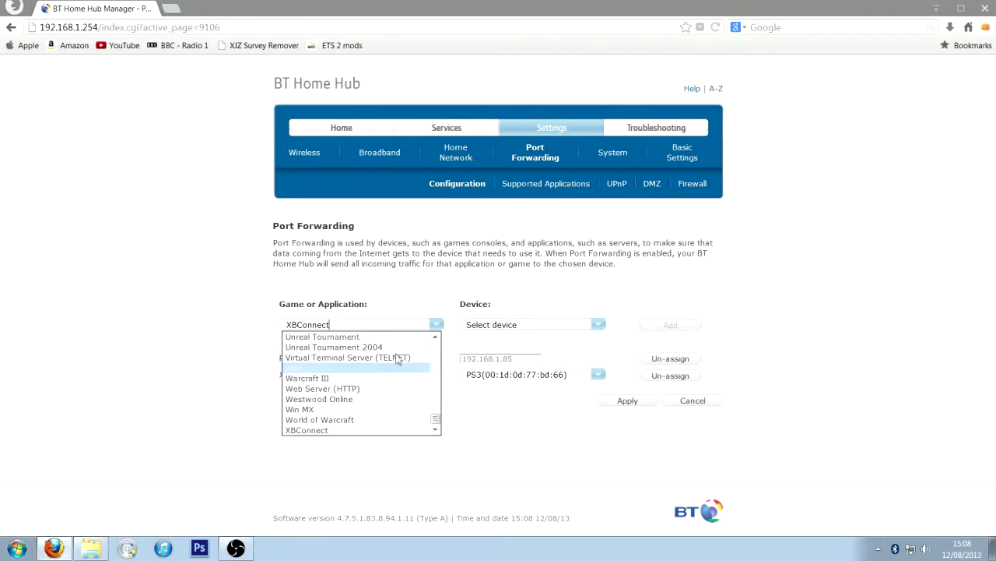
pyautogui.scroll(2, 358, 401)
pyautogui.scroll(-2, 358, 413)
pyautogui.click(316, 470)
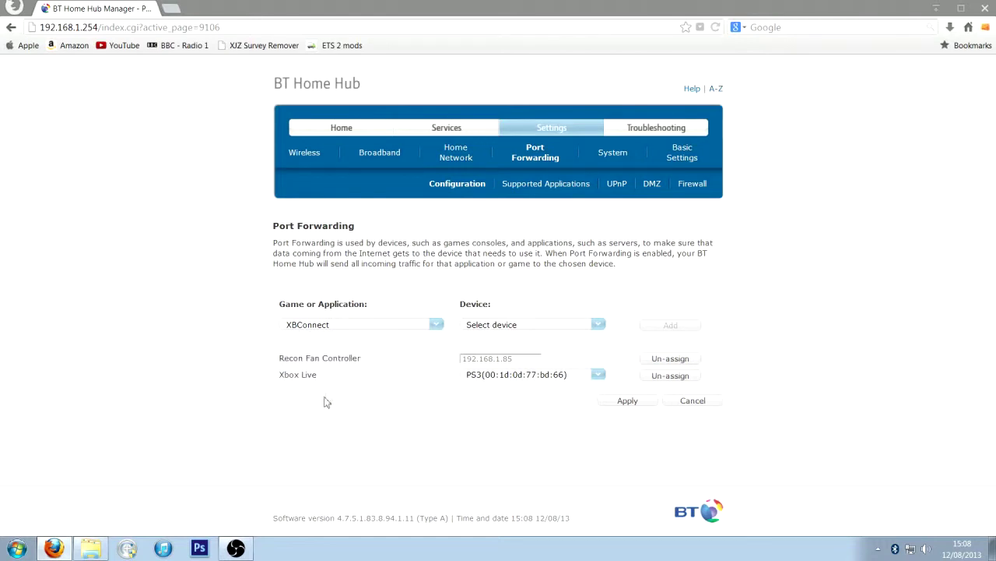
# - Review the existing Xbox Live entry and look through the devices available for a port forwarding assignment
pyautogui.moveTo(327, 385); pyautogui.dragTo(283, 382)
pyautogui.click(448, 411)
pyautogui.click(598, 324)
pyautogui.scroll(-2, 567, 351)
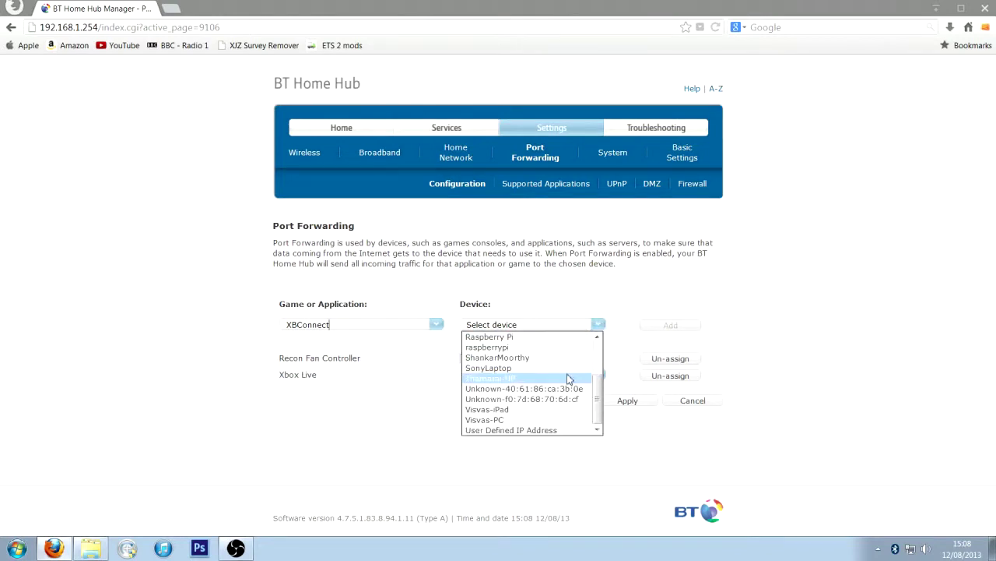
pyautogui.scroll(2, 557, 396)
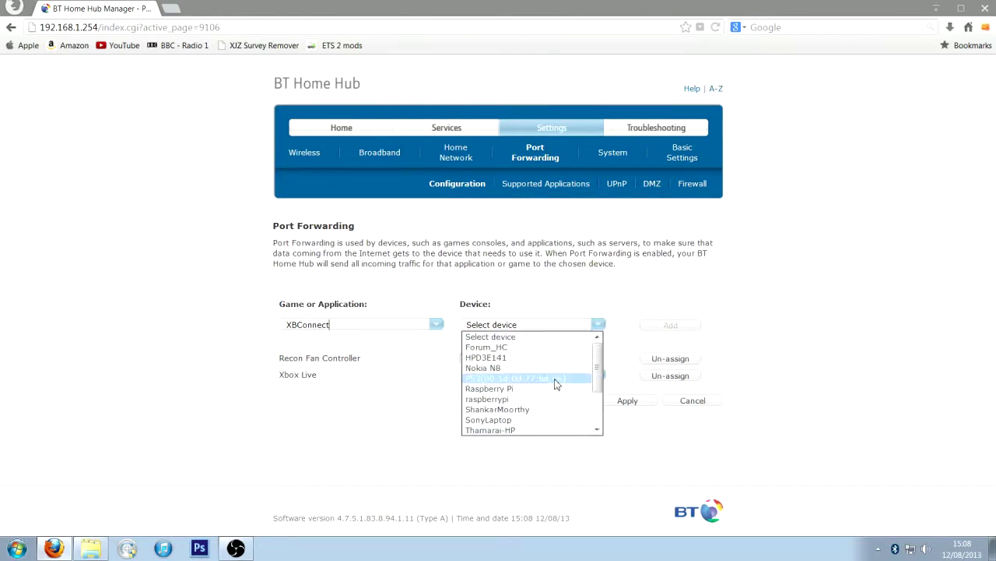
pyautogui.click(389, 431)
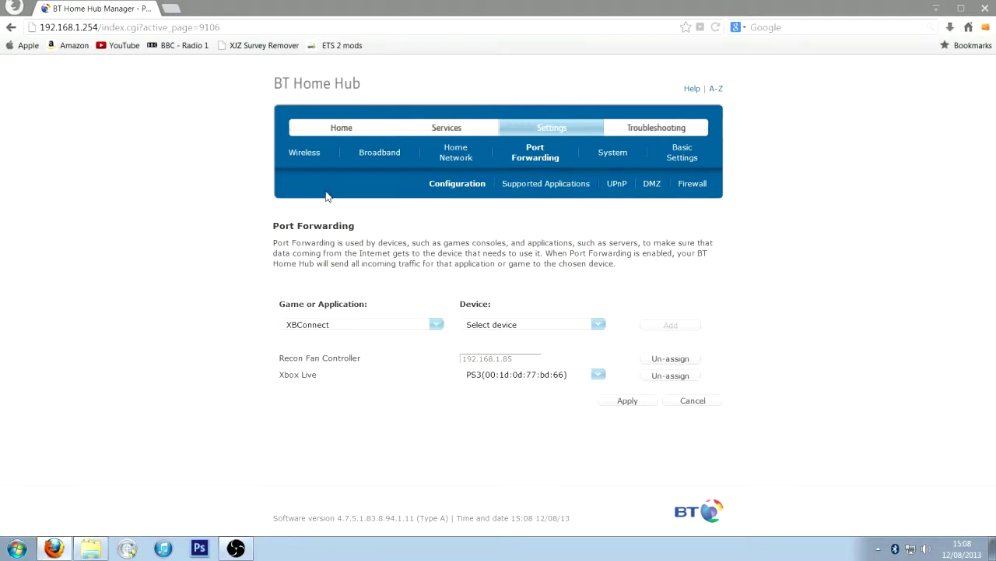
# - Start a new user-defined game among the supported applications and copy the existing Xbox Live definition into it
pyautogui.click(559, 188)
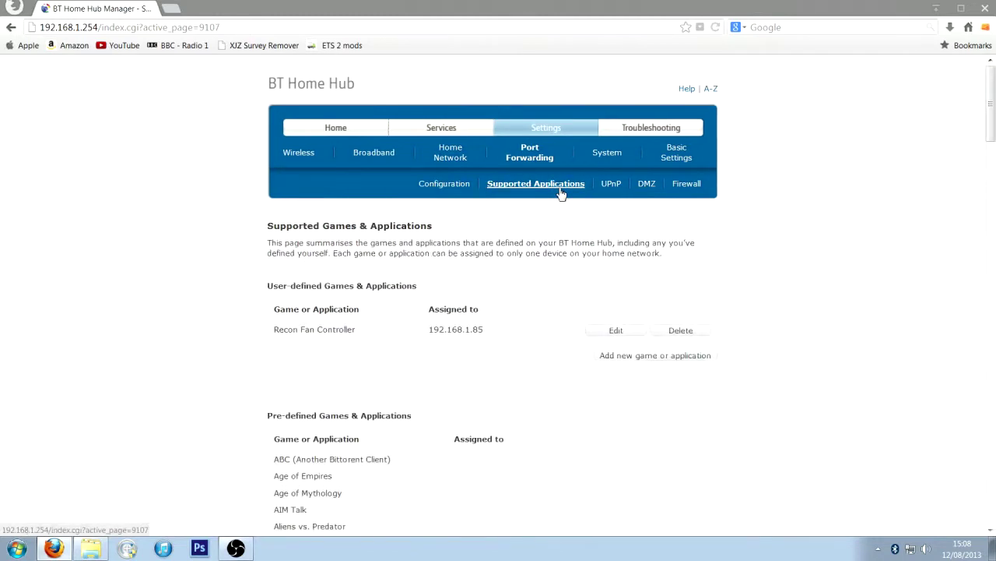
pyautogui.scroll(-1, 736, 332)
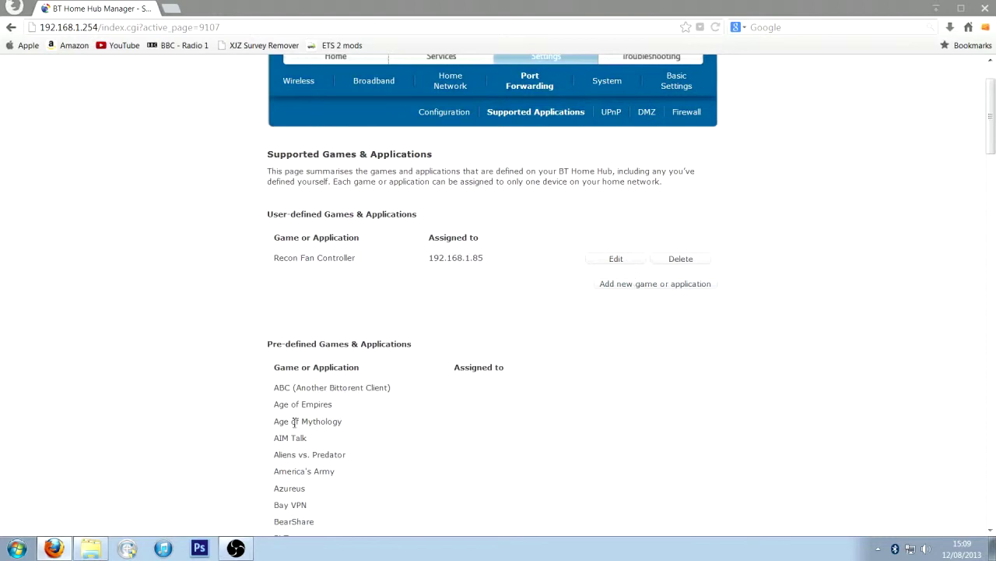
pyautogui.click(601, 285)
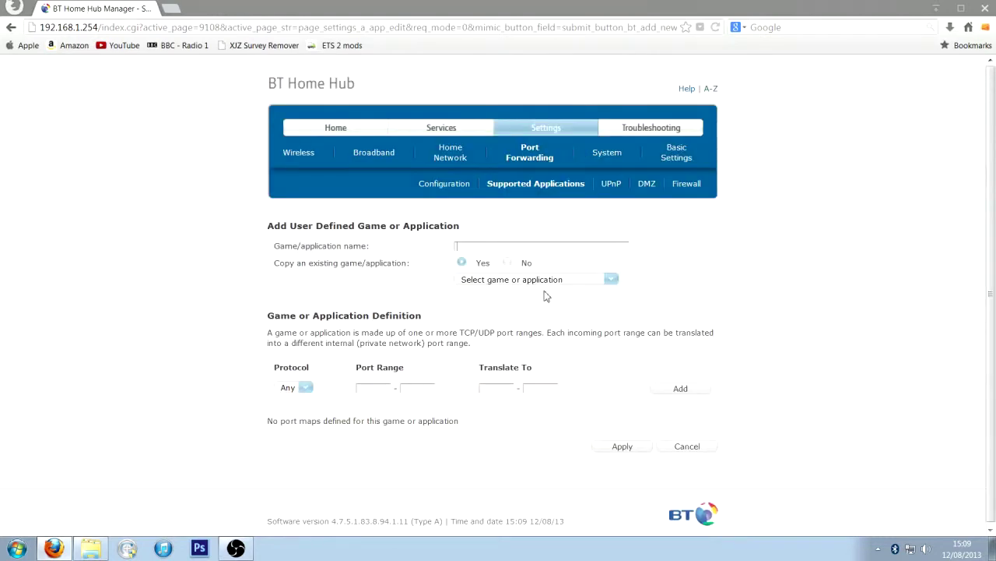
pyautogui.click(509, 279)
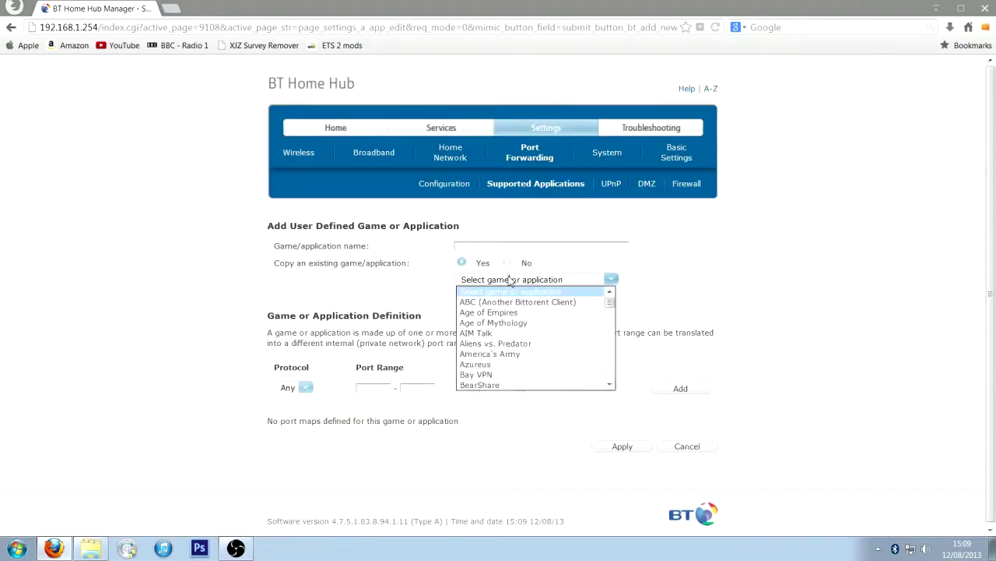
pyautogui.press('x')
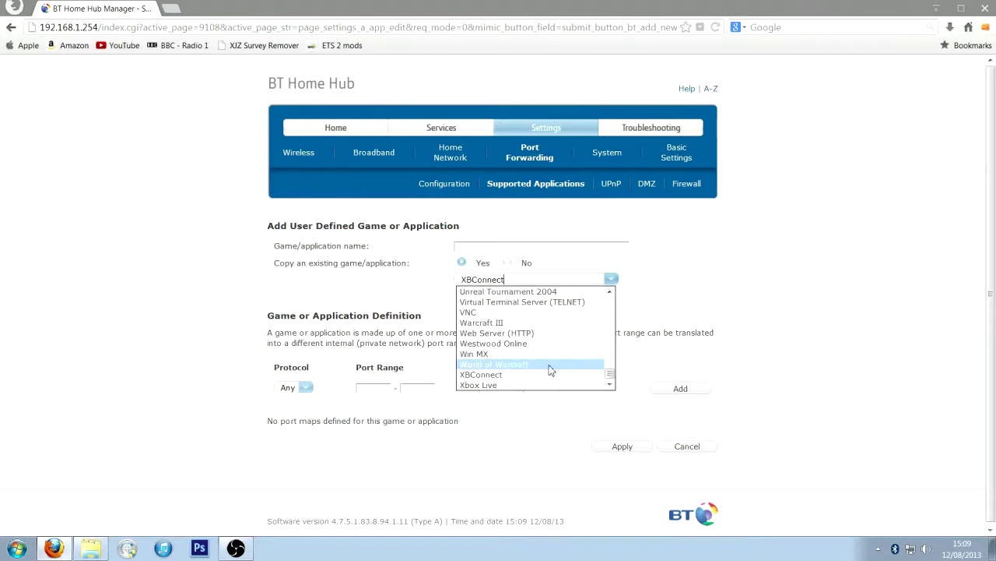
pyautogui.click(494, 386)
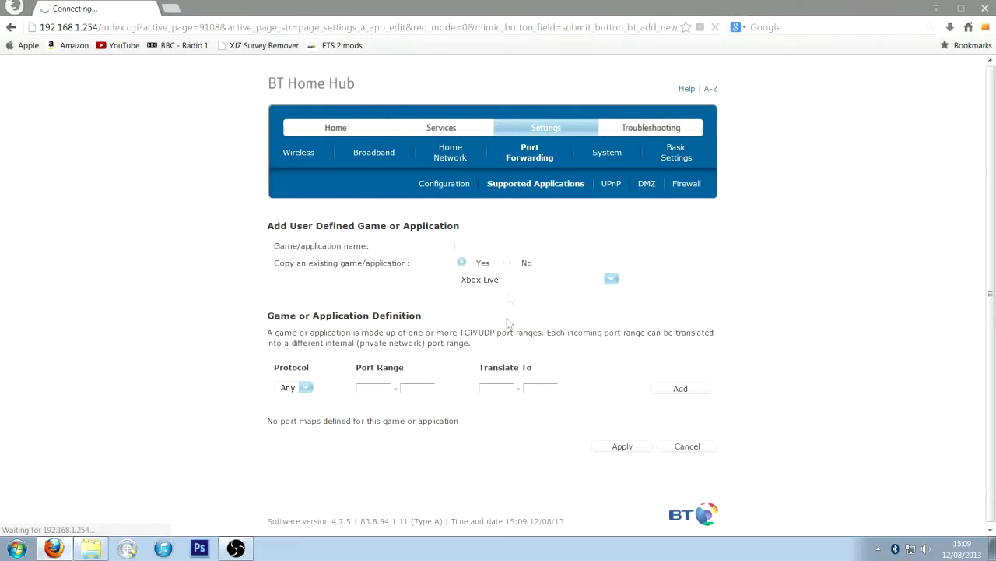
# - Examine the protocols and port ranges copied from the Xbox Live definition
pyautogui.click(492, 244)
pyautogui.scroll(-2, 931, 341)
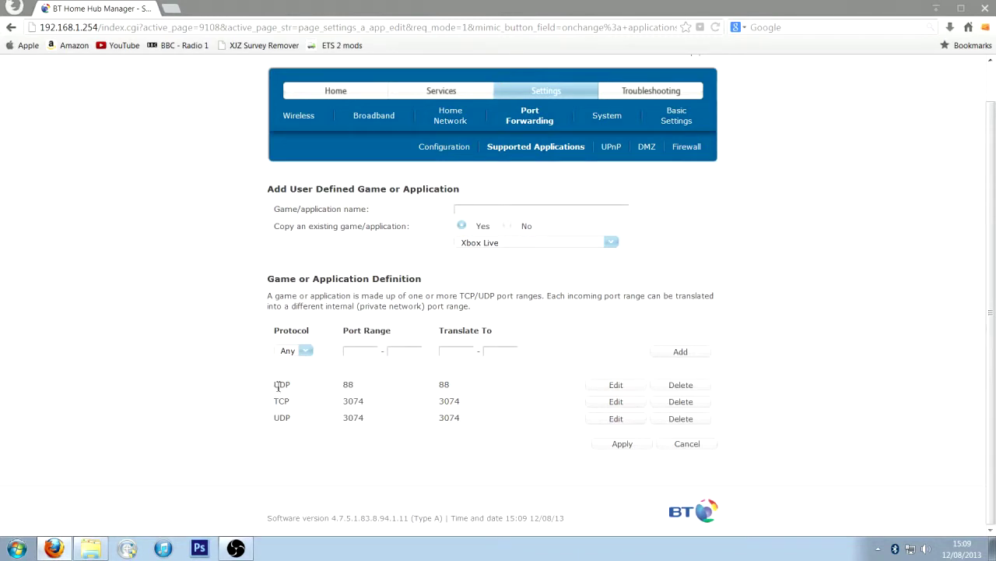
pyautogui.moveTo(278, 384); pyautogui.dragTo(534, 444)
pyautogui.click(536, 445)
# - View the DMZ settings and return to the port forwarding configuration
pyautogui.click(646, 147)
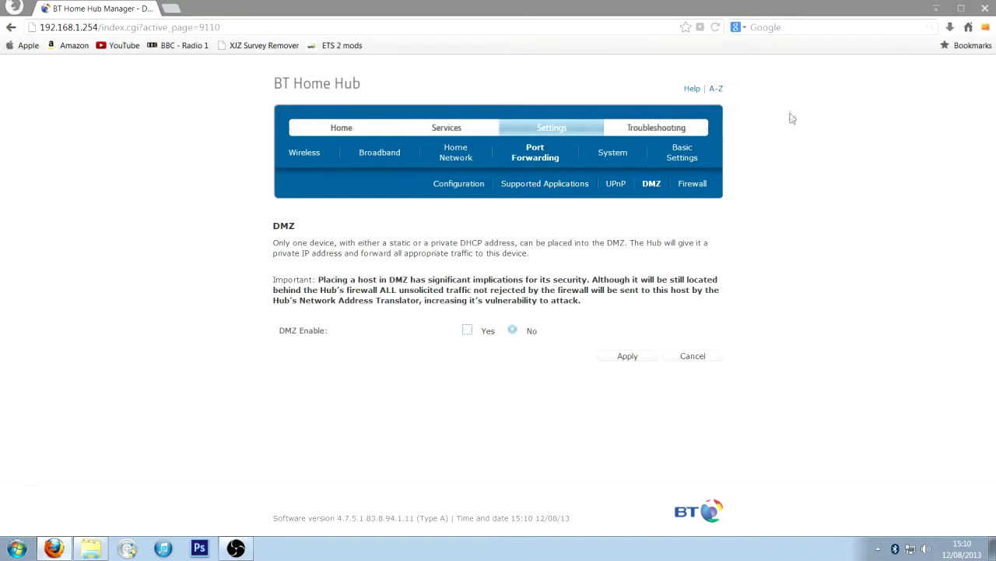
pyautogui.click(464, 185)
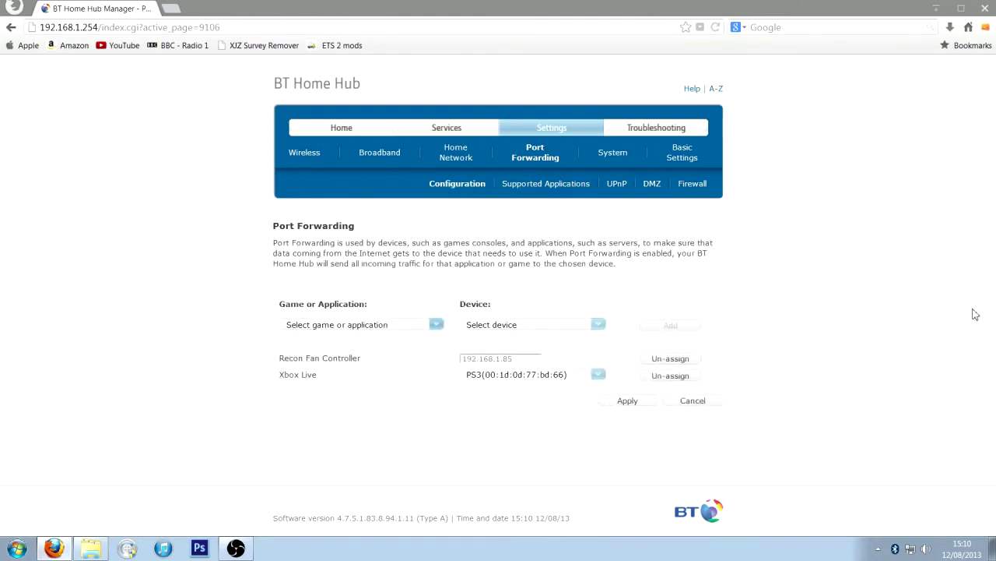